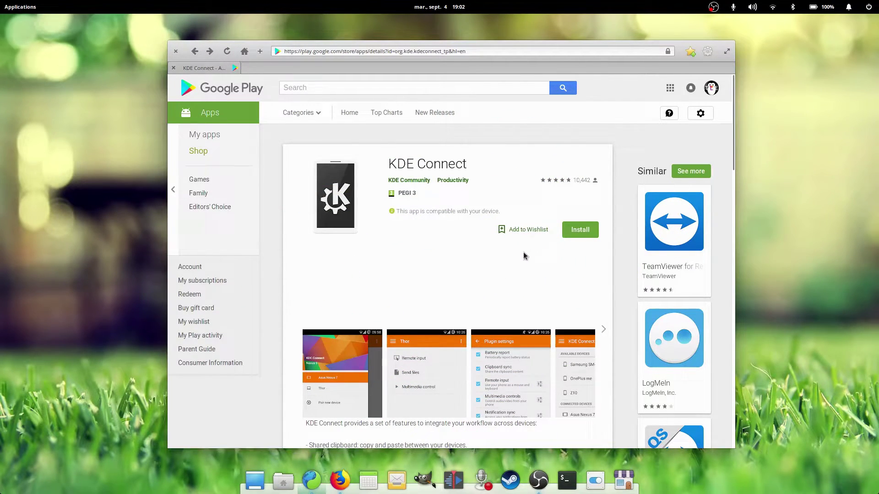
- Enlarge the first KDE Connect screenshot and page through to Plugin settings, Devices and remote control
{"action": "scroll", "coordinate": [524, 256], "scroll_direction": "down", "scroll_amount": 1}
{"action": "left_click", "coordinate": [348, 330]}
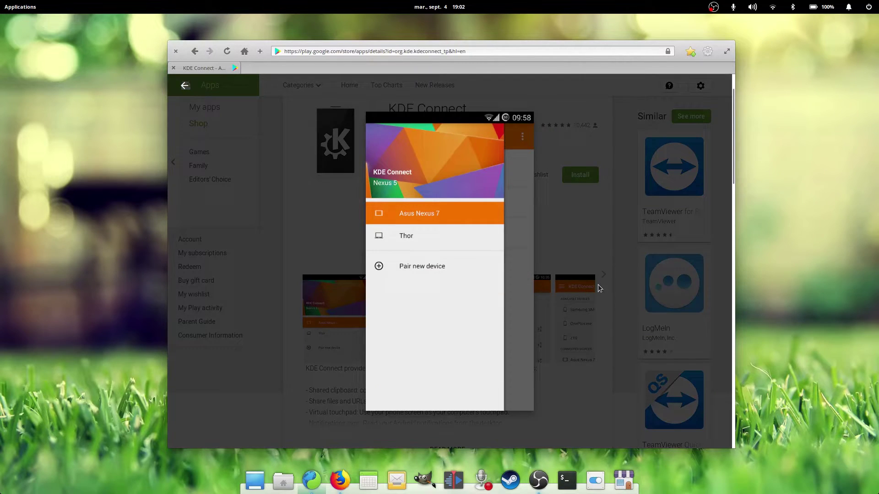
{"action": "left_click", "coordinate": [712, 276]}
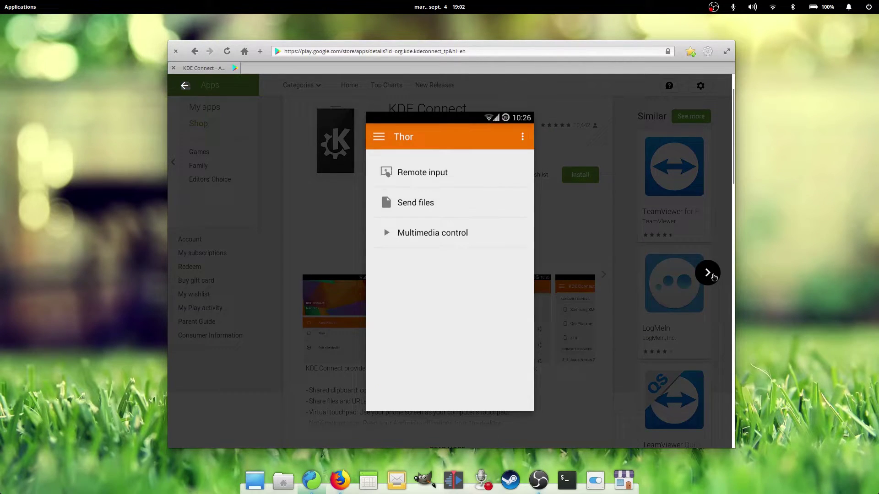
{"action": "left_click", "coordinate": [714, 277]}
{"action": "left_click", "coordinate": [714, 276]}
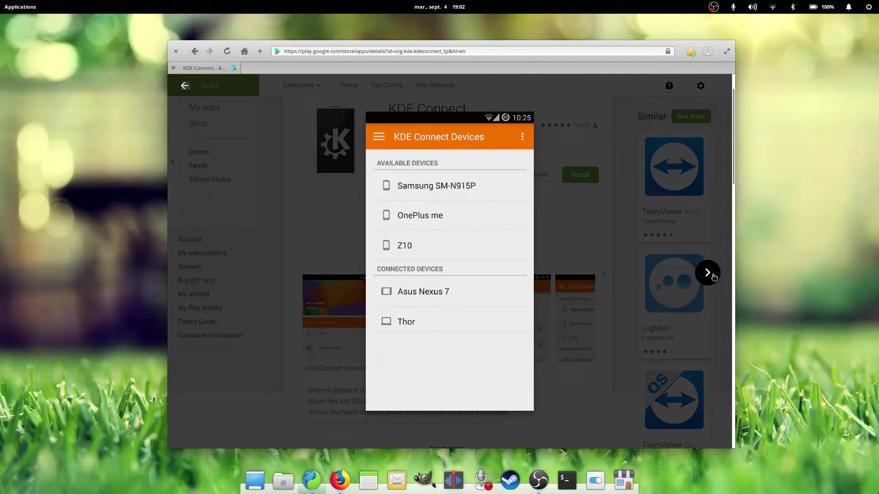
{"action": "left_click", "coordinate": [714, 276]}
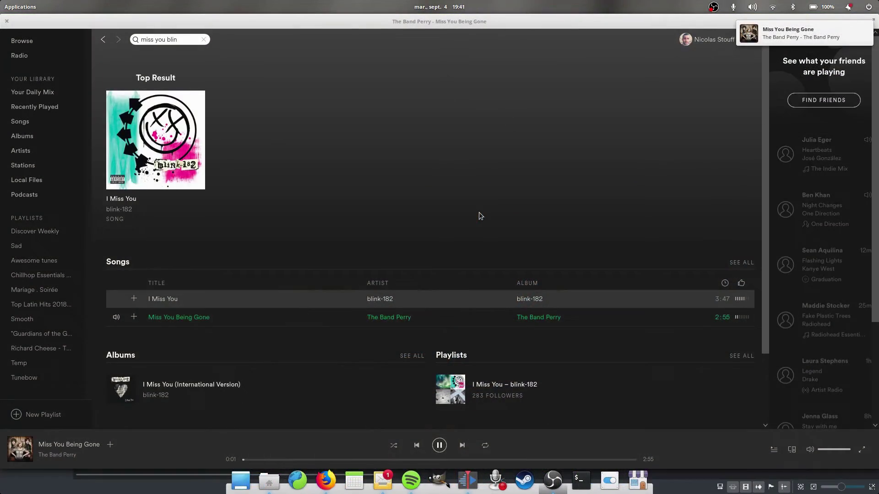
- Skip playback from Miss You Being Gone to I Miss You, back, and to I Miss You again
{"action": "key", "text": "ctrl+Left"}
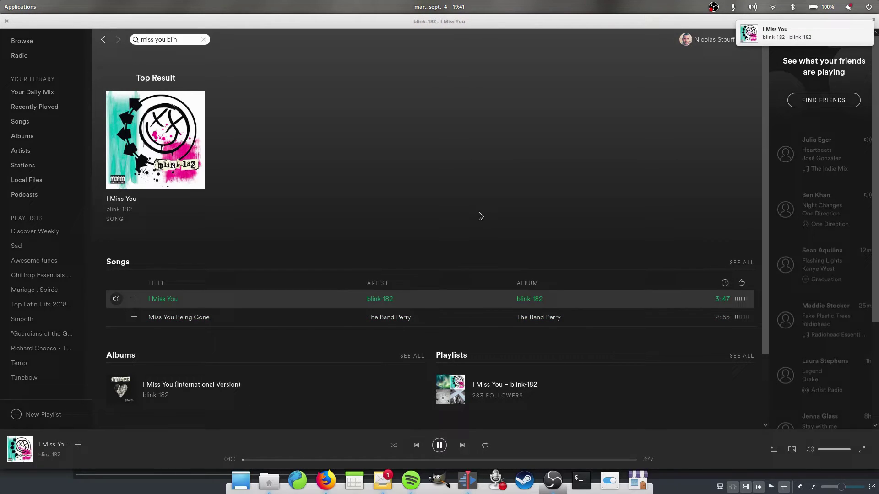
{"action": "key", "text": "ctrl+Right"}
{"action": "key", "text": "ctrl+Left"}
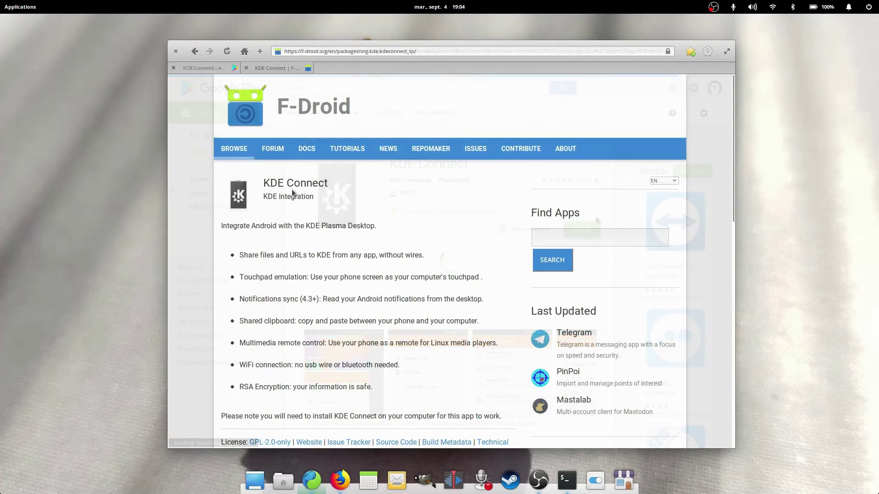
- Scroll the F-Droid KDE Connect page down to Packages and back, then select and deselect its title
{"action": "scroll", "coordinate": [414, 270], "scroll_direction": "down", "scroll_amount": 5}
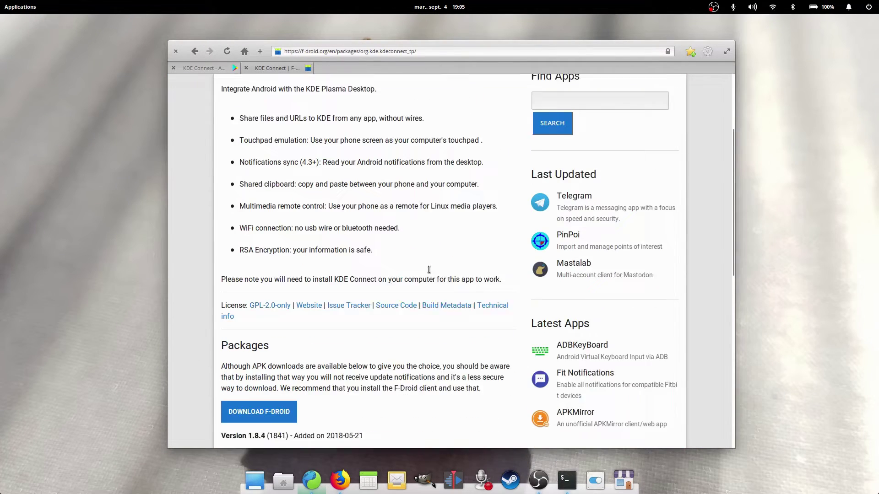
{"action": "scroll", "coordinate": [424, 340], "scroll_direction": "up", "scroll_amount": 5}
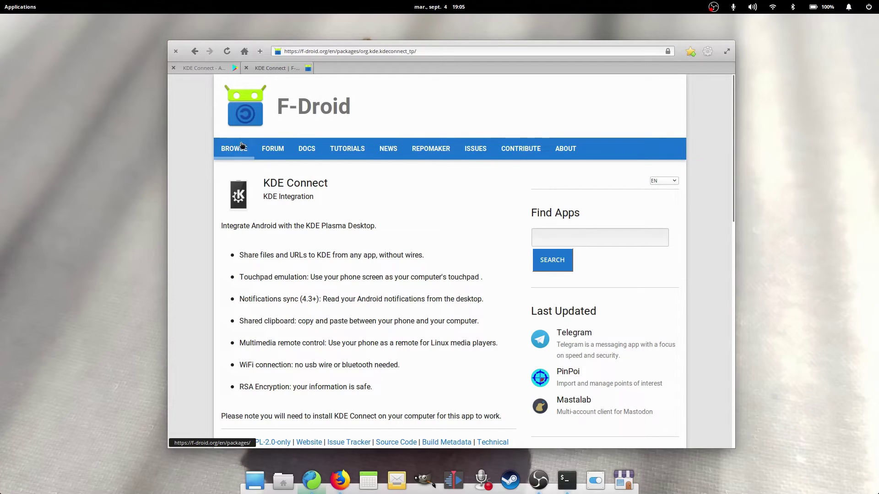
{"action": "left_click_drag", "start_coordinate": [263, 183], "coordinate": [349, 185]}
{"action": "left_click", "coordinate": [348, 185]}
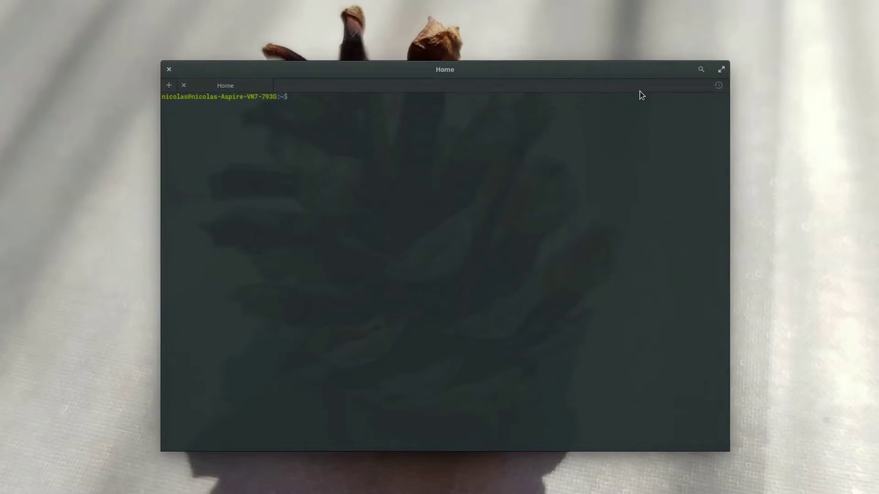
- Run 'sudo apt install kdeconnect' with the sudo password and mark the already-newest-version result line
{"action": "type", "text": "sudo ap"}
{"action": "type", "text": "t instal"}
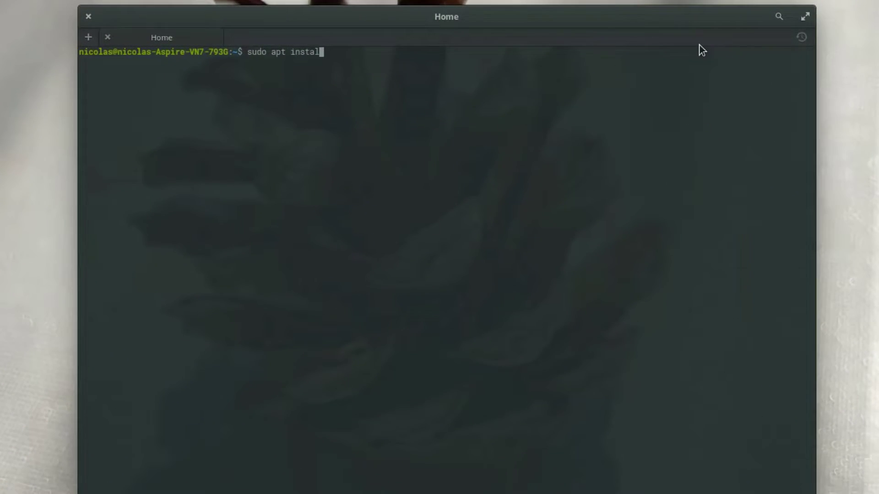
{"action": "type", "text": "l kdeconnect"}
{"action": "key", "text": "Return"}
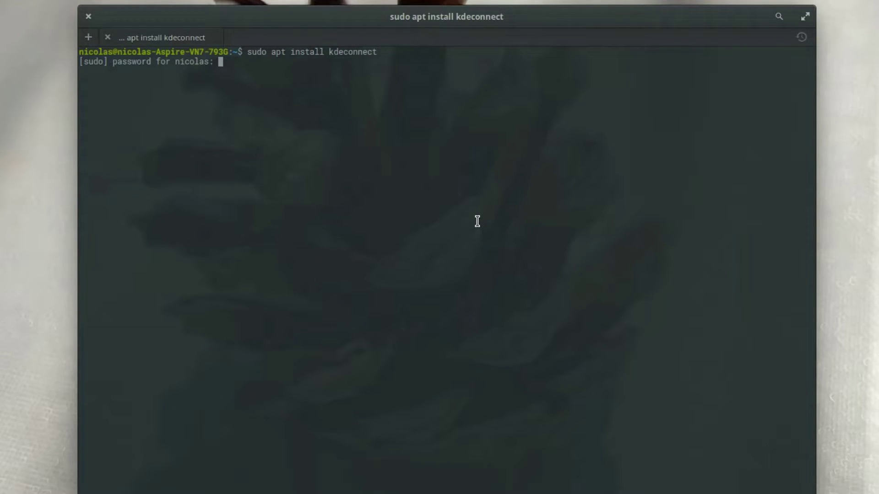
{"action": "type", "text": "************"}
{"action": "key", "text": "Return"}
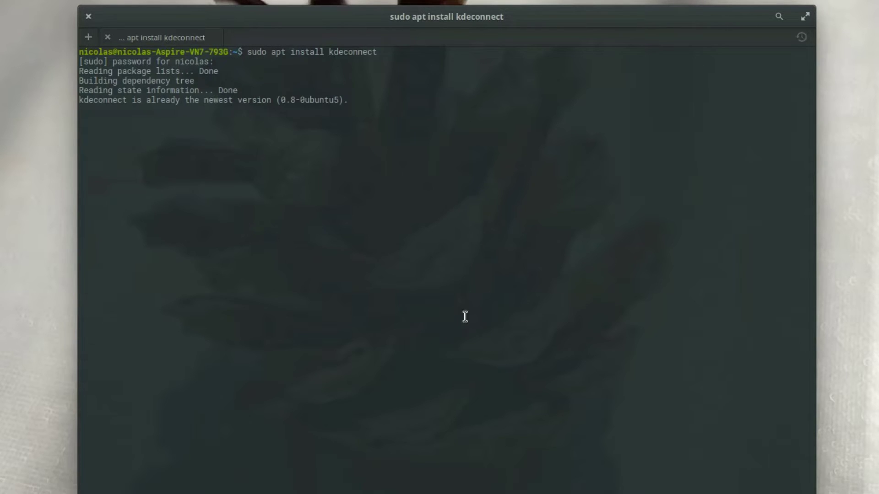
{"action": "triple_click", "coordinate": [145, 99]}
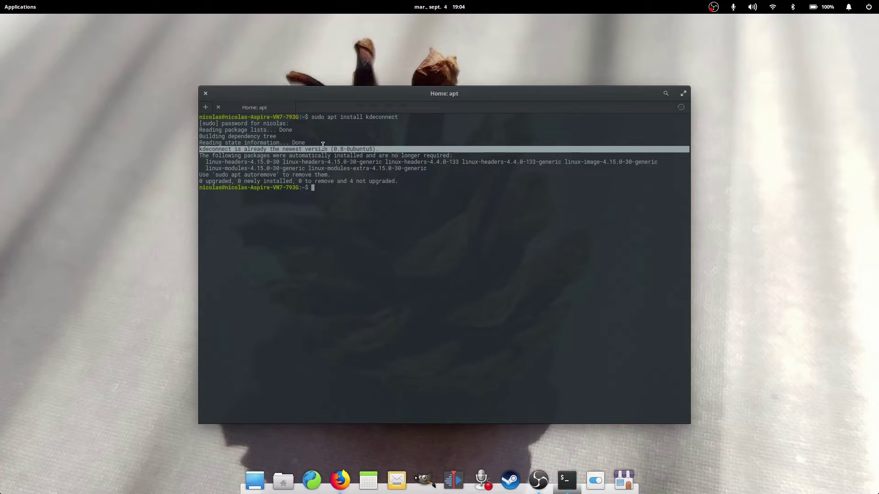
- Request pairing with the Samsung Galaxy S8 from the KDE Connect module
{"action": "left_click", "coordinate": [323, 146]}
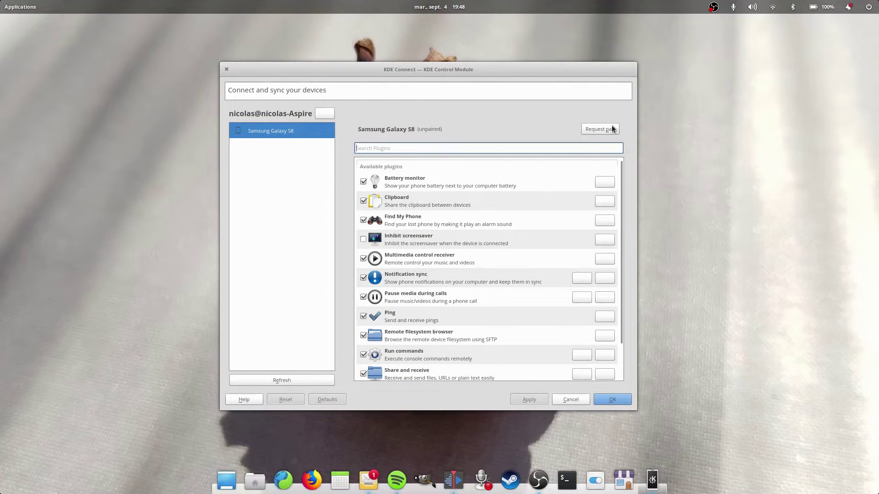
{"action": "left_click", "coordinate": [612, 129]}
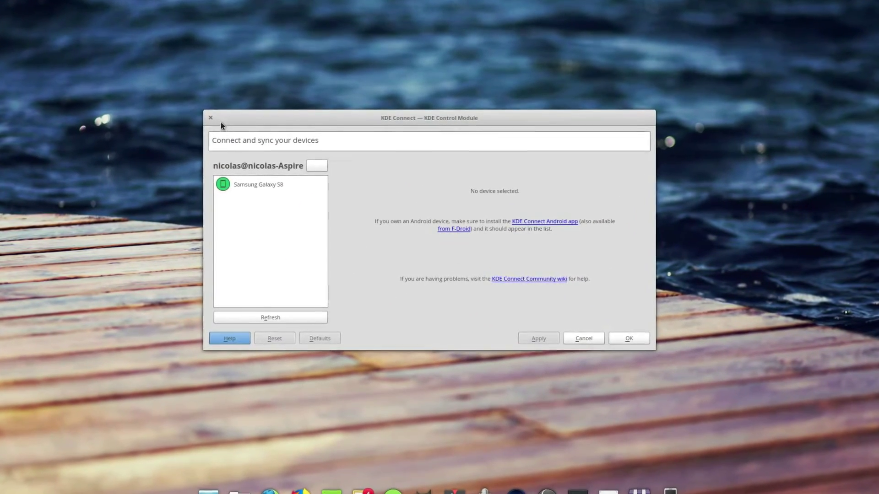
- Show the Samsung Galaxy S8's plugin settings in an enlarged window and scroll through them
{"action": "left_click", "coordinate": [244, 184]}
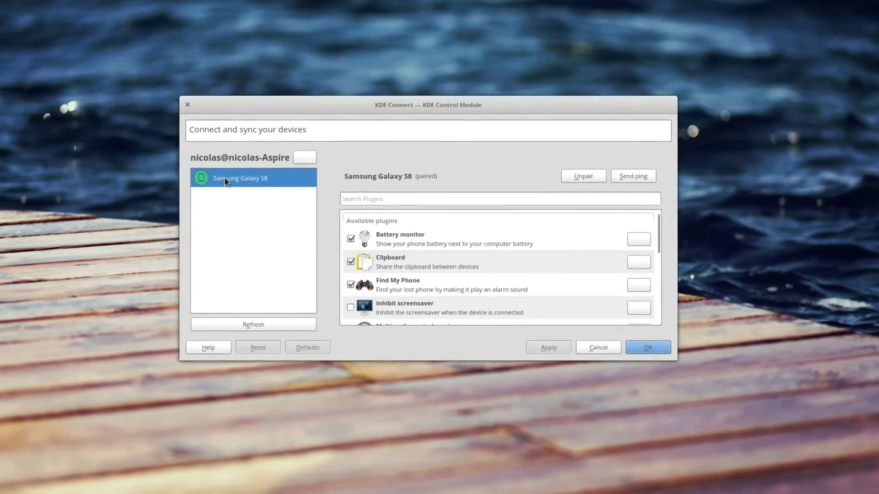
{"action": "left_click_drag", "start_coordinate": [678, 361], "coordinate": [790, 493]}
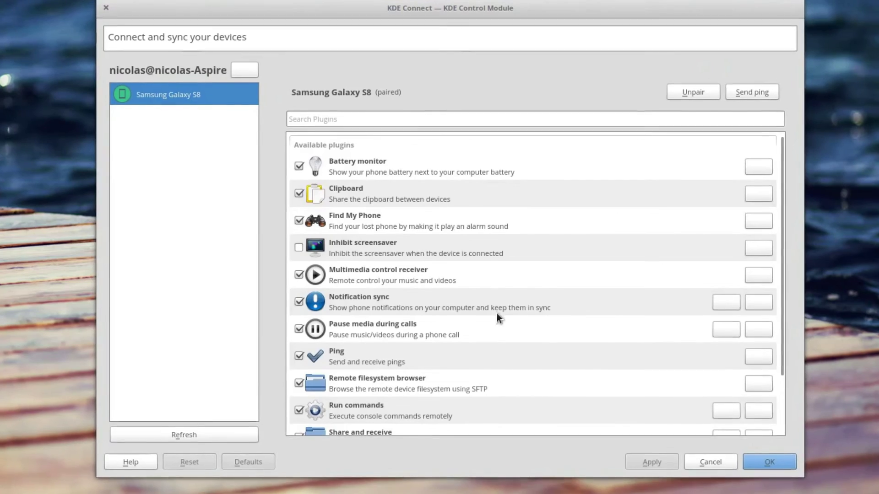
{"action": "scroll", "coordinate": [789, 153], "scroll_direction": "down", "scroll_amount": 2}
{"action": "scroll", "coordinate": [796, 166], "scroll_direction": "up", "scroll_amount": 2}
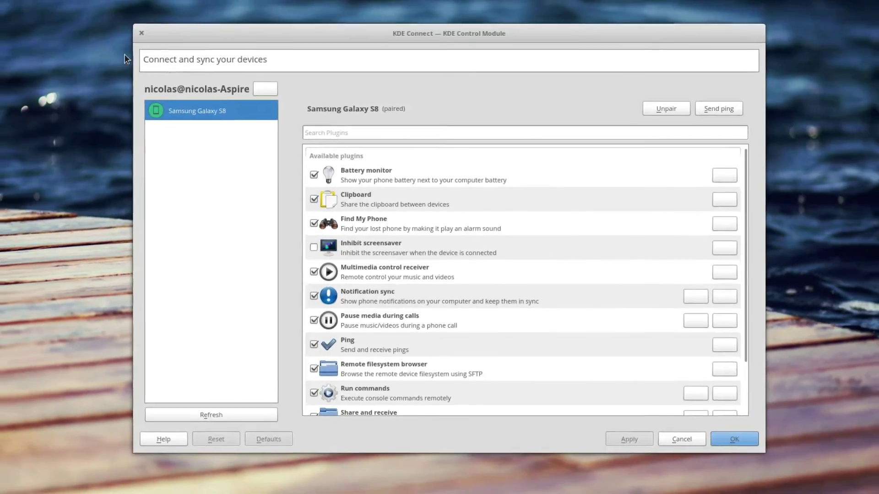
- Launch KDE Connect Monitor by searching 'kde' in Applications and move its window left
{"action": "left_click", "coordinate": [21, 7]}
{"action": "type", "text": "kde"}
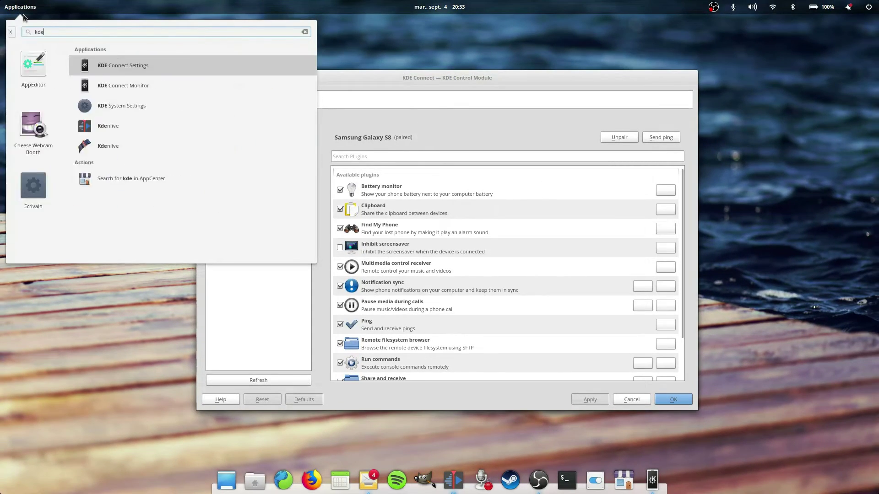
{"action": "left_click", "coordinate": [62, 83]}
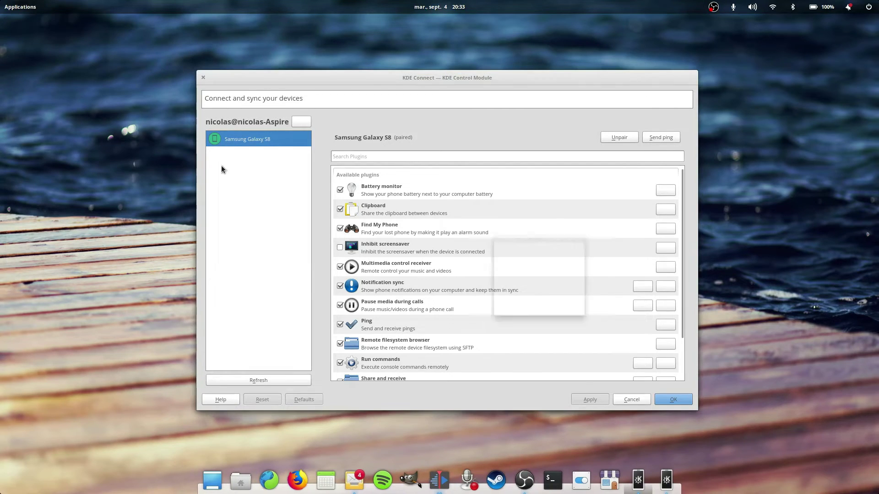
{"action": "left_click_drag", "start_coordinate": [506, 103], "coordinate": [399, 110]}
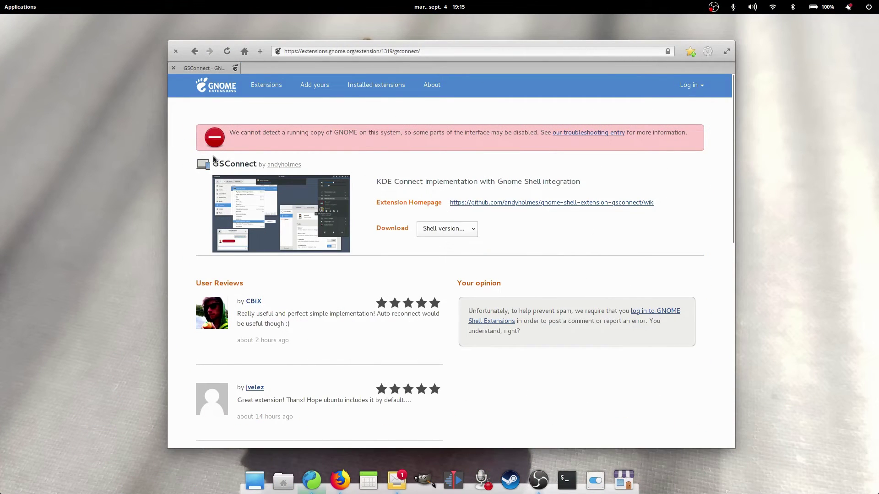
- Select the GSConnect title on extensions.gnome.org and enlarge its screenshot
{"action": "double_click", "coordinate": [218, 164]}
{"action": "left_click", "coordinate": [266, 203]}
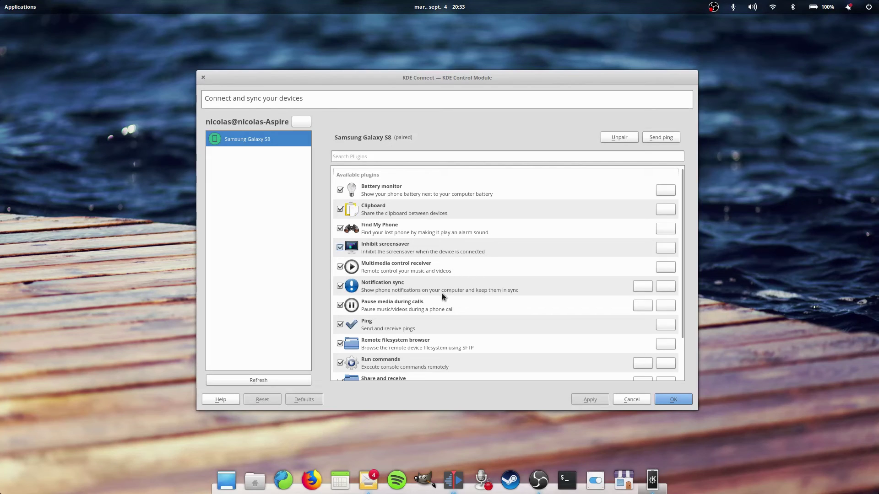
- Review the Galaxy S8 plugins Remote filesystem browser and Share and receive in the plugin list
{"action": "left_click", "coordinate": [447, 345]}
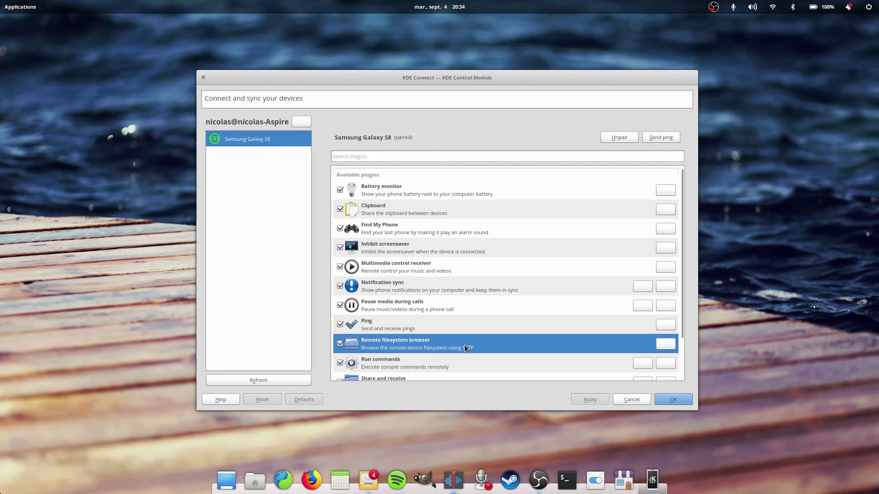
{"action": "scroll", "coordinate": [683, 298], "scroll_direction": "down", "scroll_amount": 2}
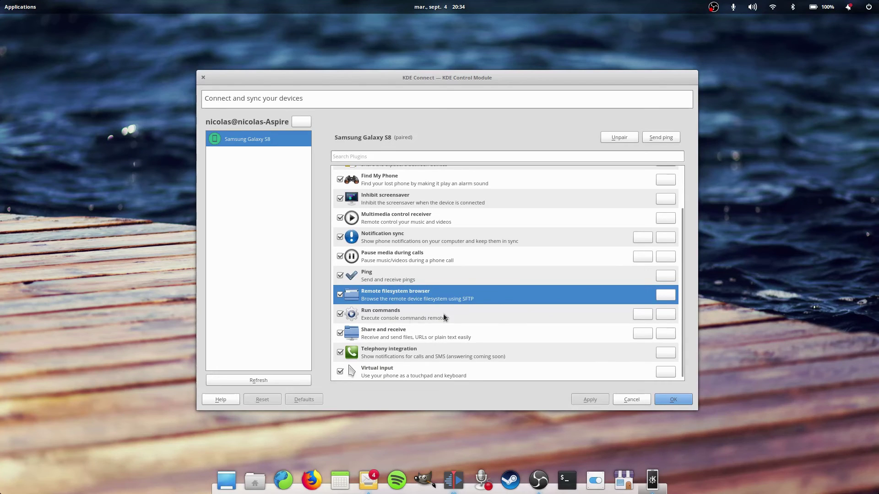
{"action": "left_click", "coordinate": [397, 338]}
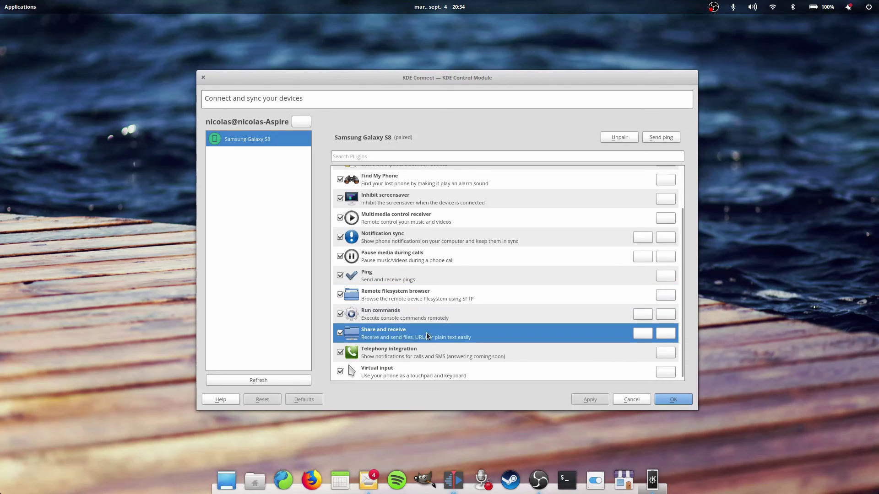